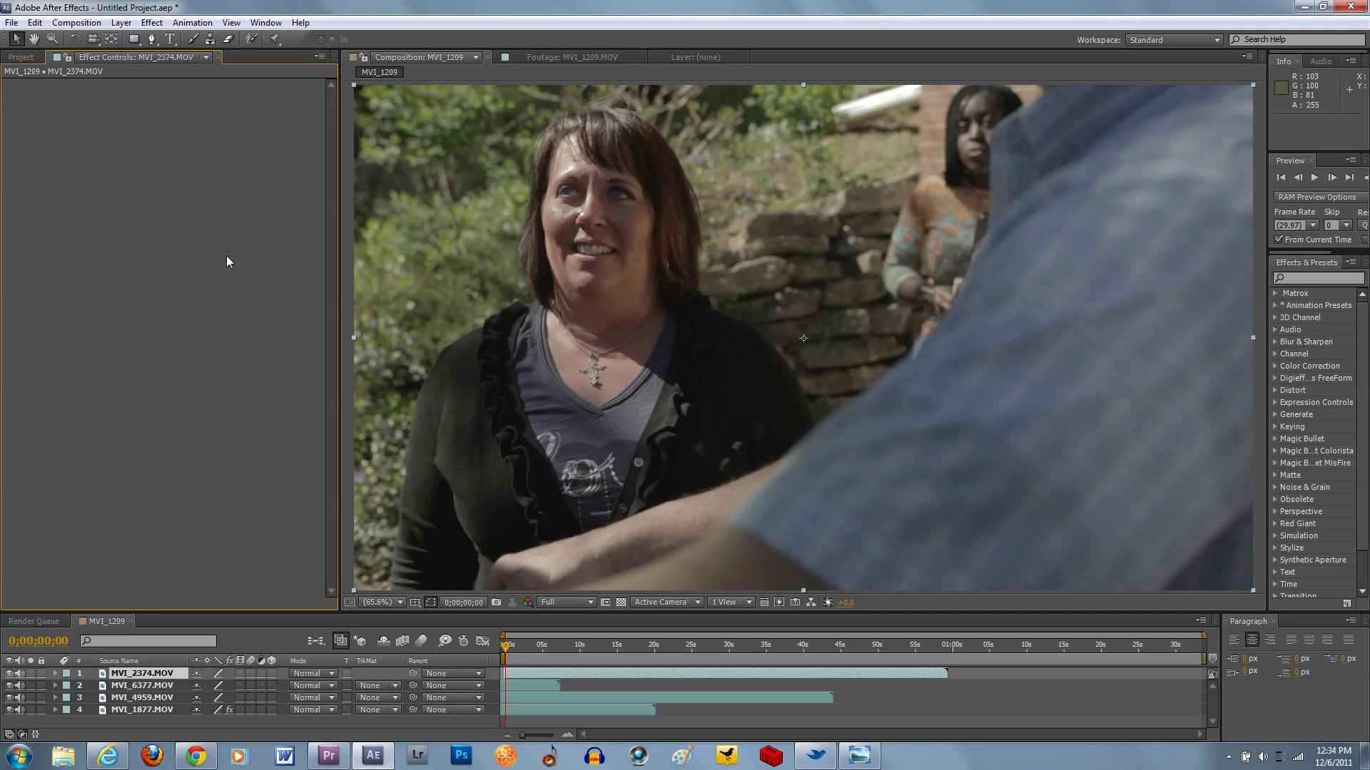
# Apply the Colorista Free effect to the outdoor clip MVI_2374.MOV from the Effect menu
pyautogui.click(162, 25)
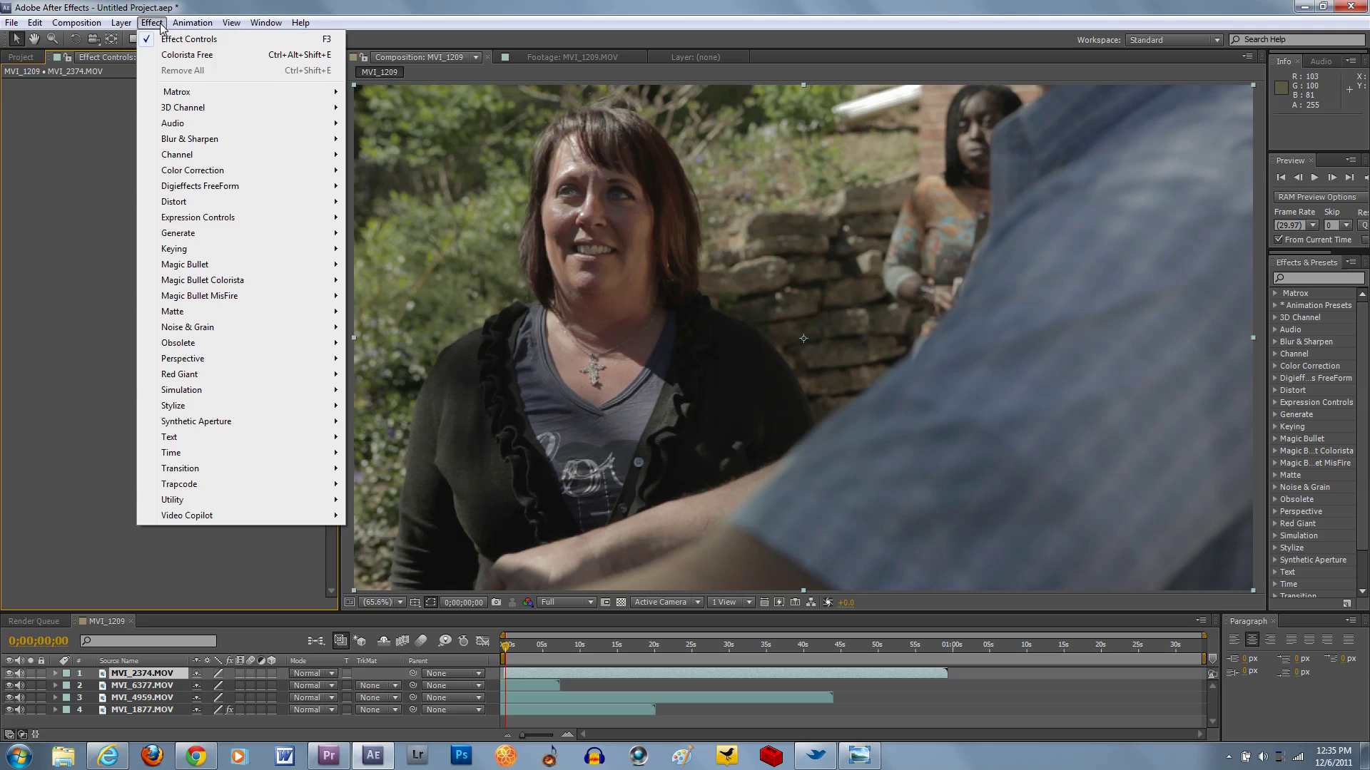
pyautogui.click(182, 55)
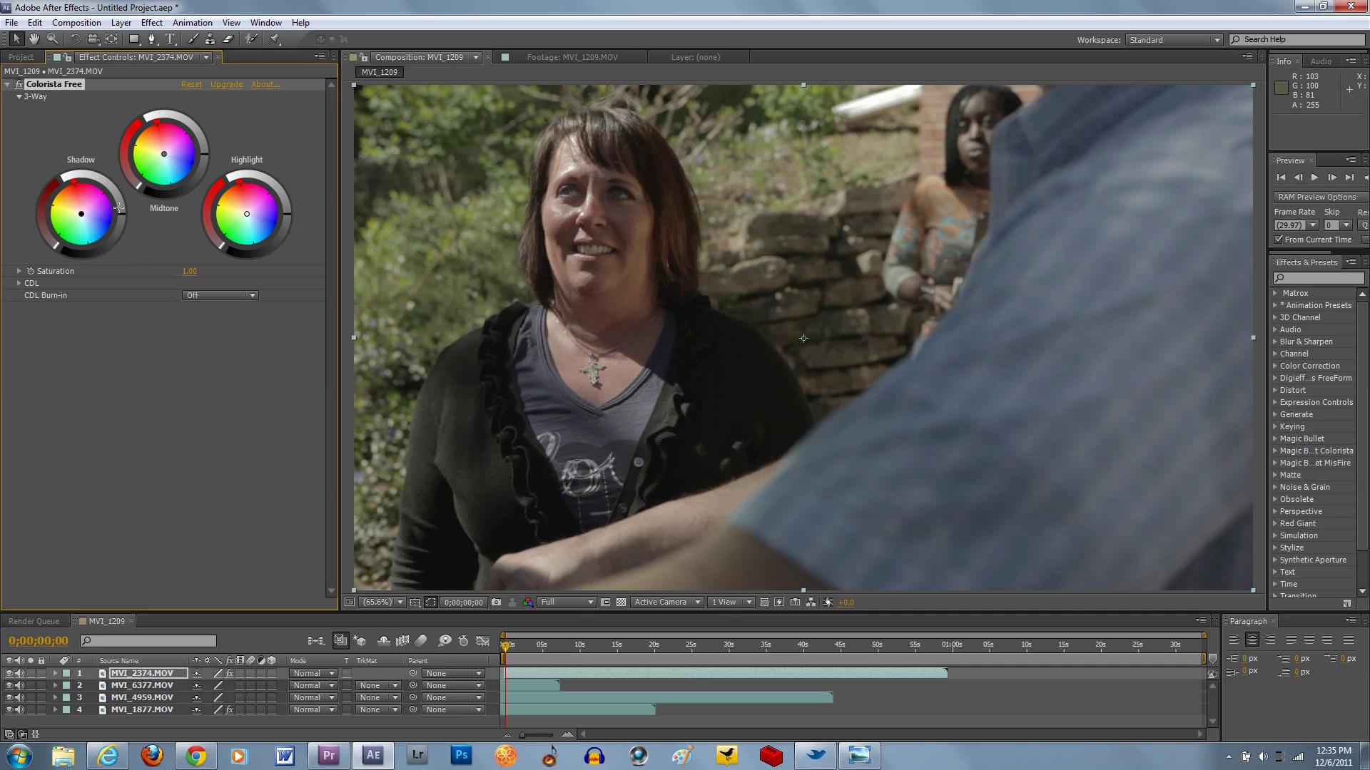
# Darken the Colorista shadows and brighten the midtones and highlights of MVI_2374.MOV
pyautogui.moveTo(48, 214); pyautogui.dragTo(52, 243)
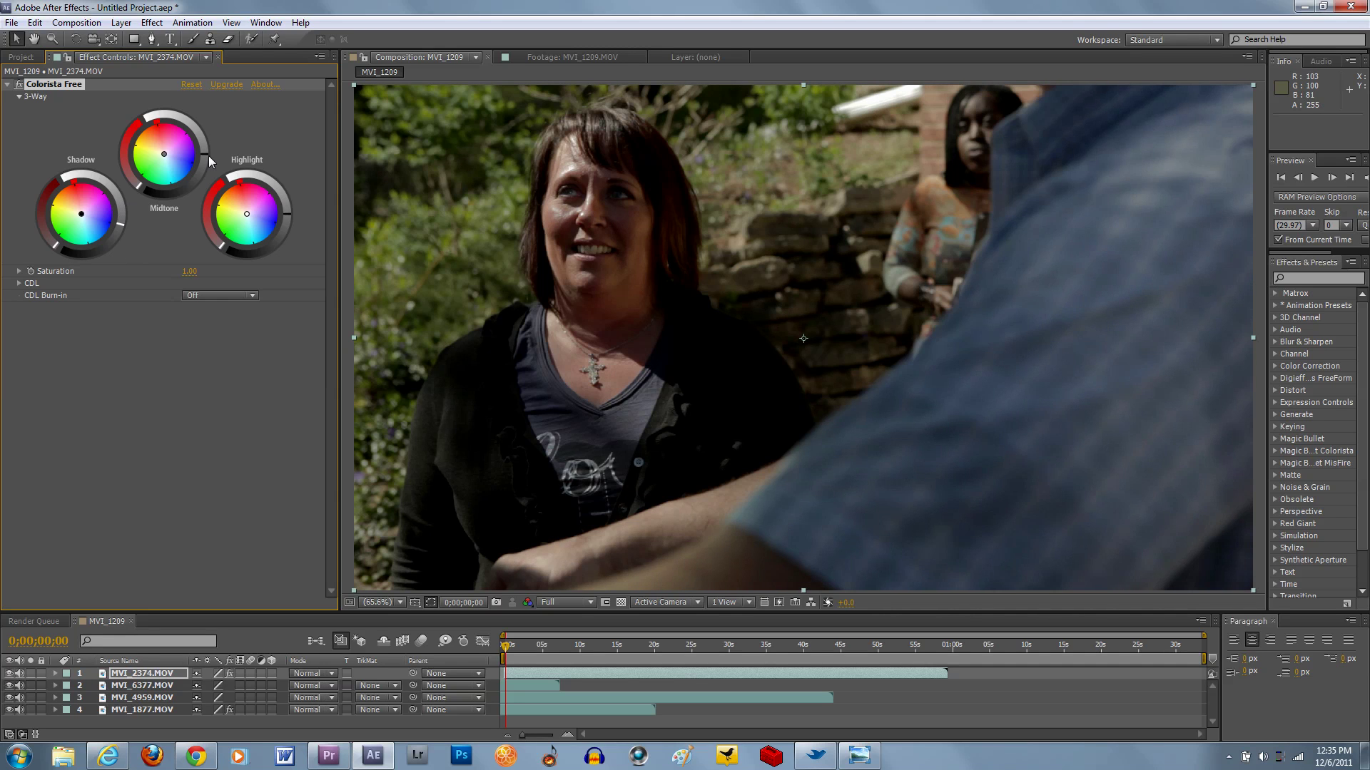
pyautogui.moveTo(205, 154); pyautogui.dragTo(205, 147)
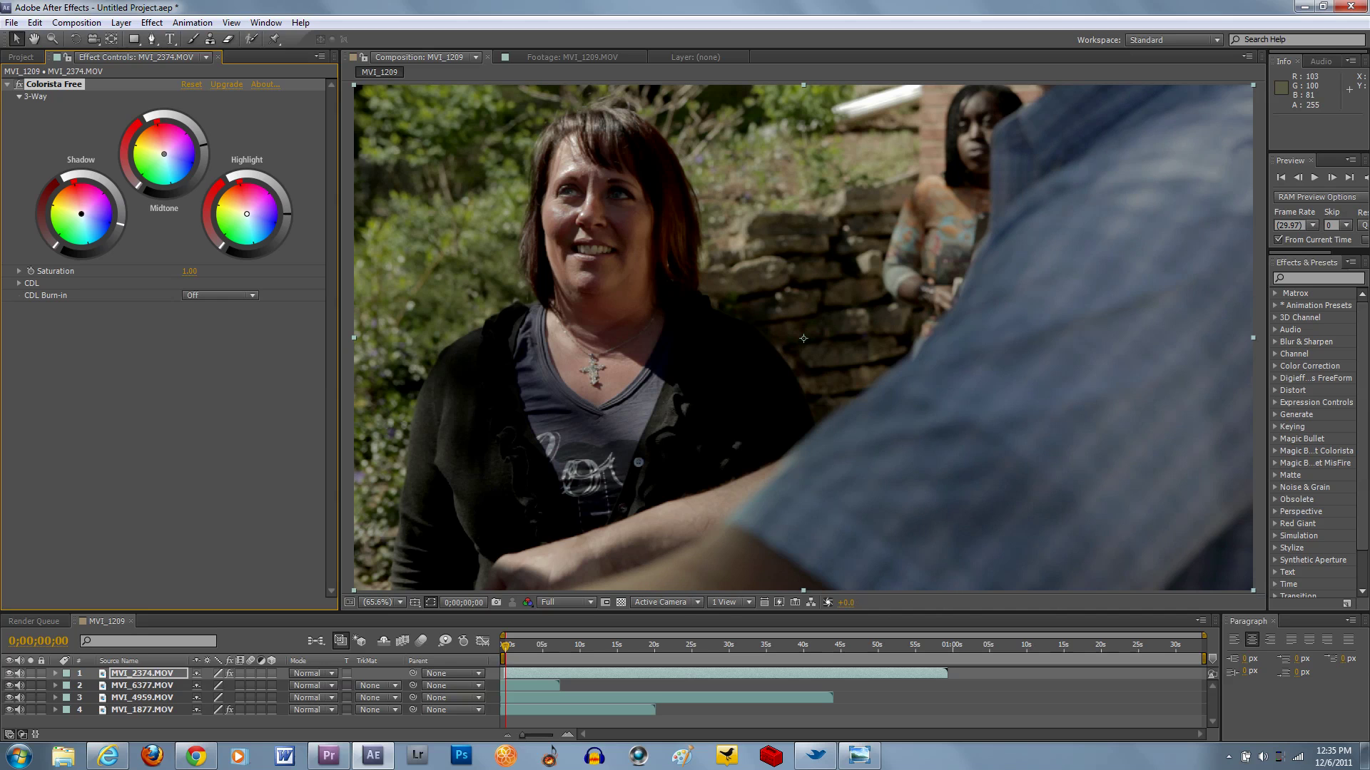
pyautogui.moveTo(294, 211); pyautogui.dragTo(294, 197)
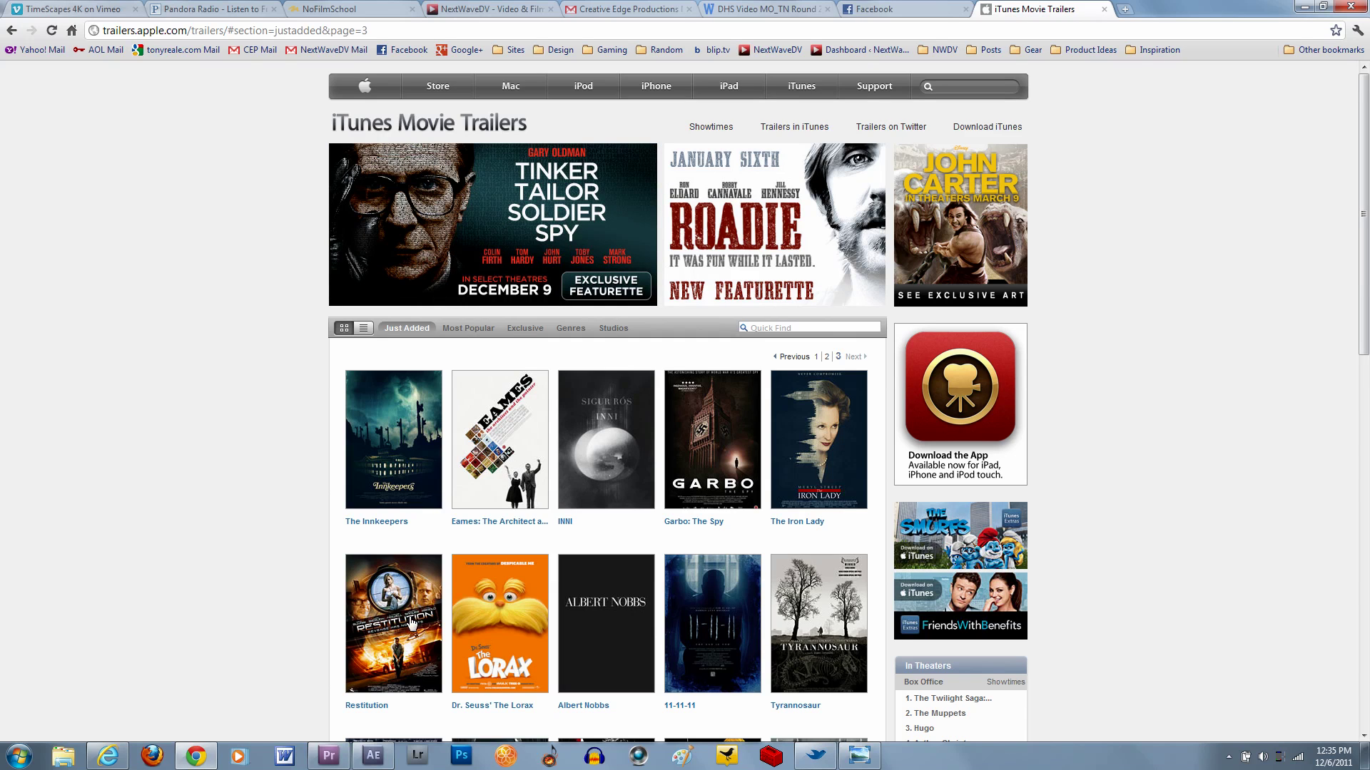
# Switch from Chrome back to the After Effects project using the taskbar
pyautogui.click(381, 764)
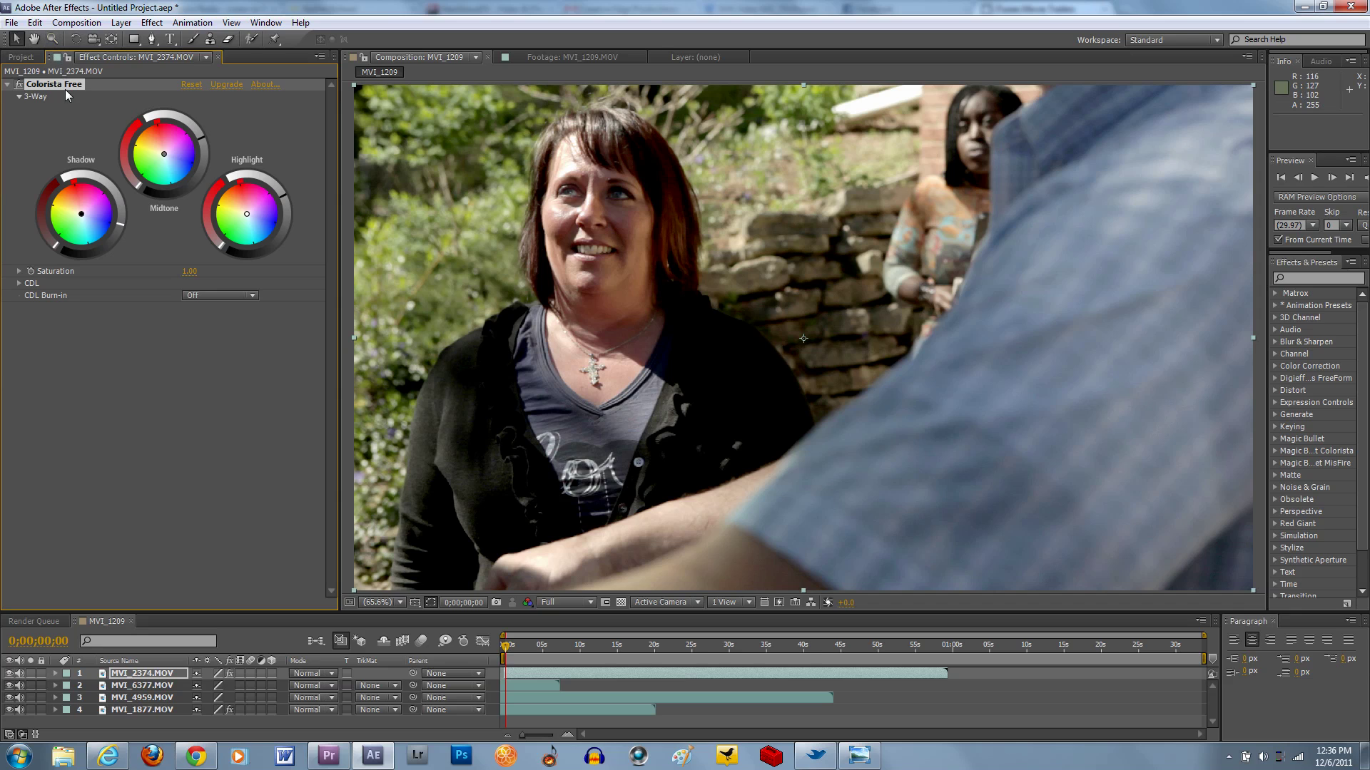
# Duplicate Colorista Free, disable the original, reset the copy, then darken midtones and lift shadows
pyautogui.hotkey('ctrl', 'd')
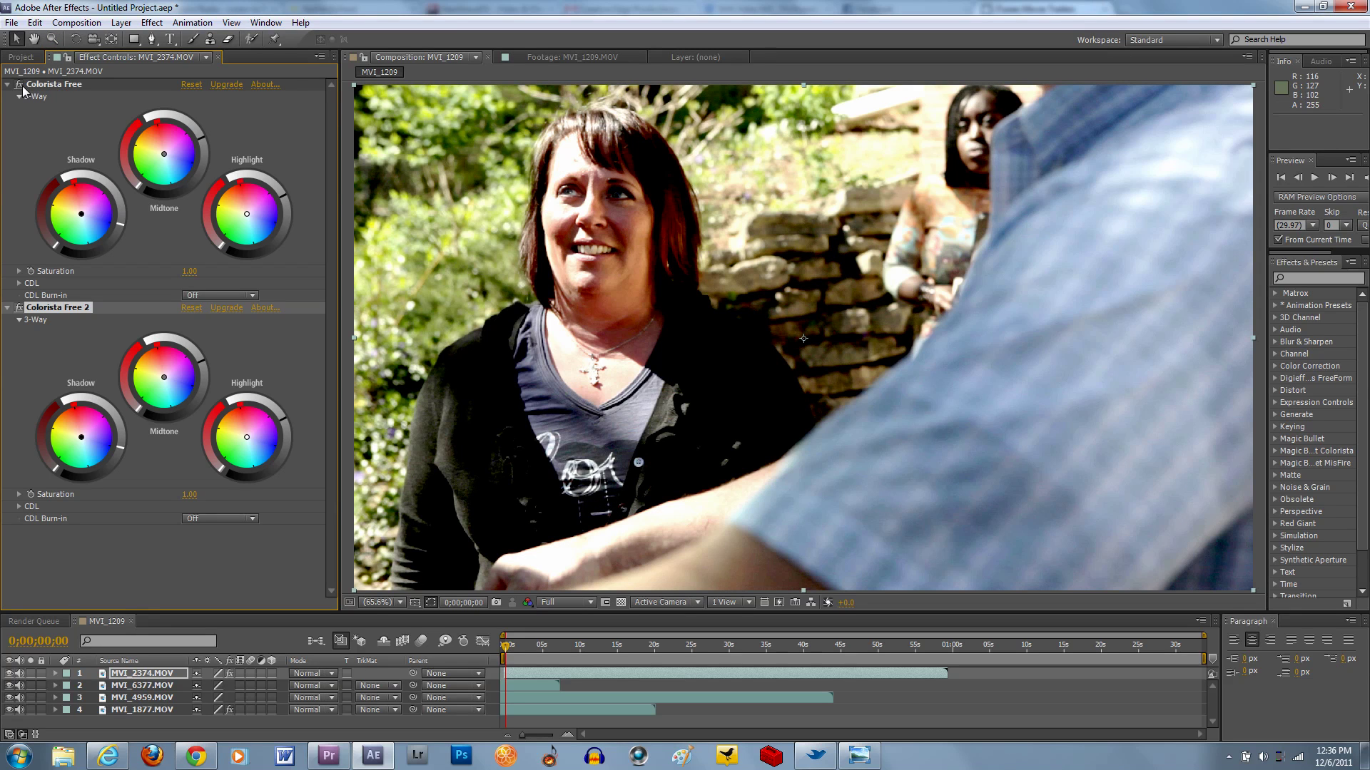
pyautogui.click(20, 84)
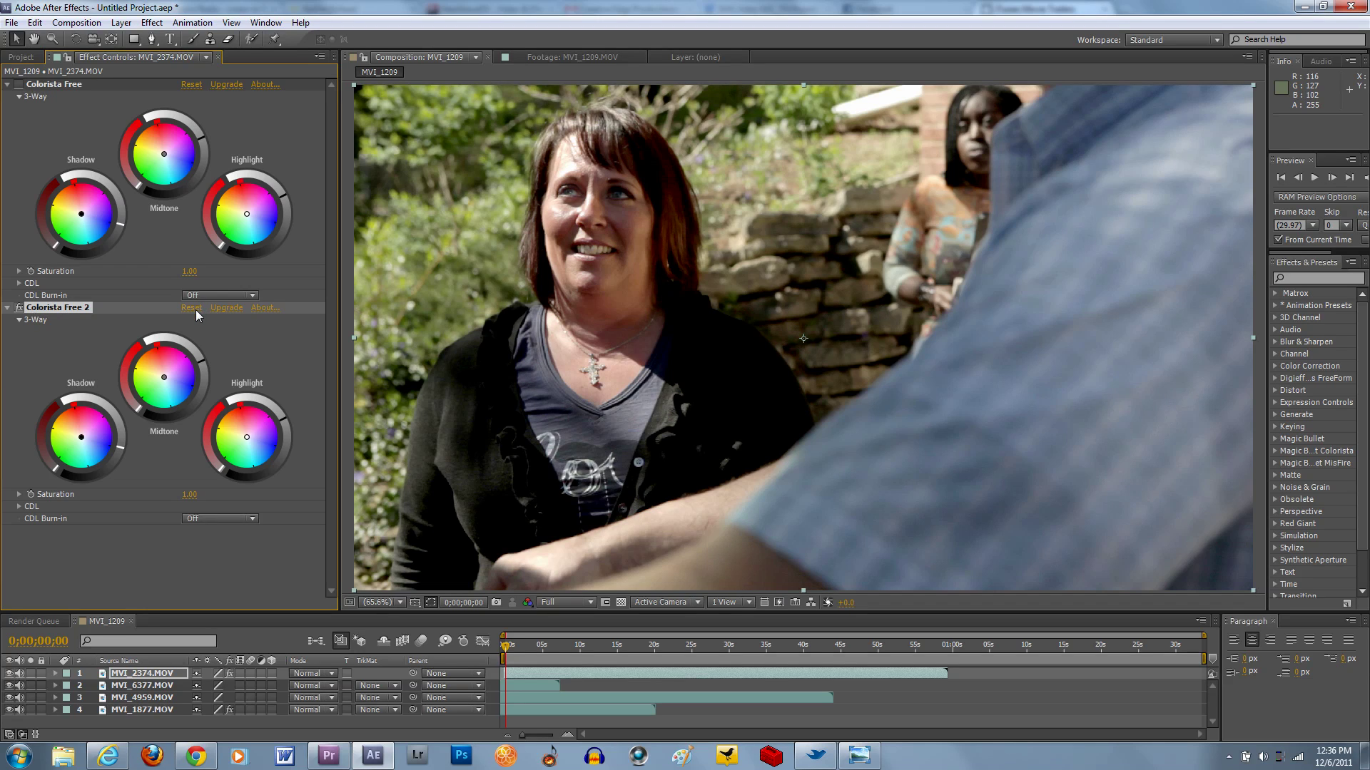
pyautogui.click(196, 308)
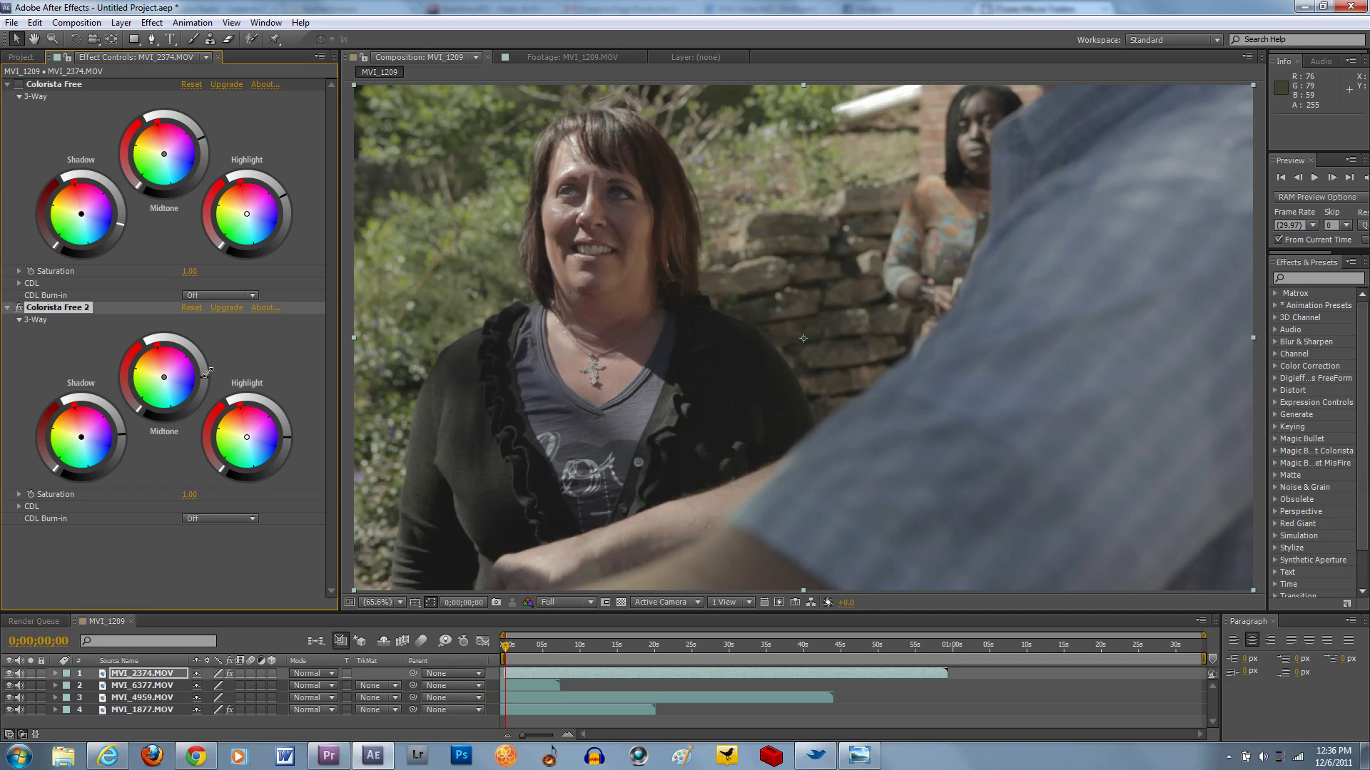
pyautogui.moveTo(208, 372); pyautogui.dragTo(207, 386)
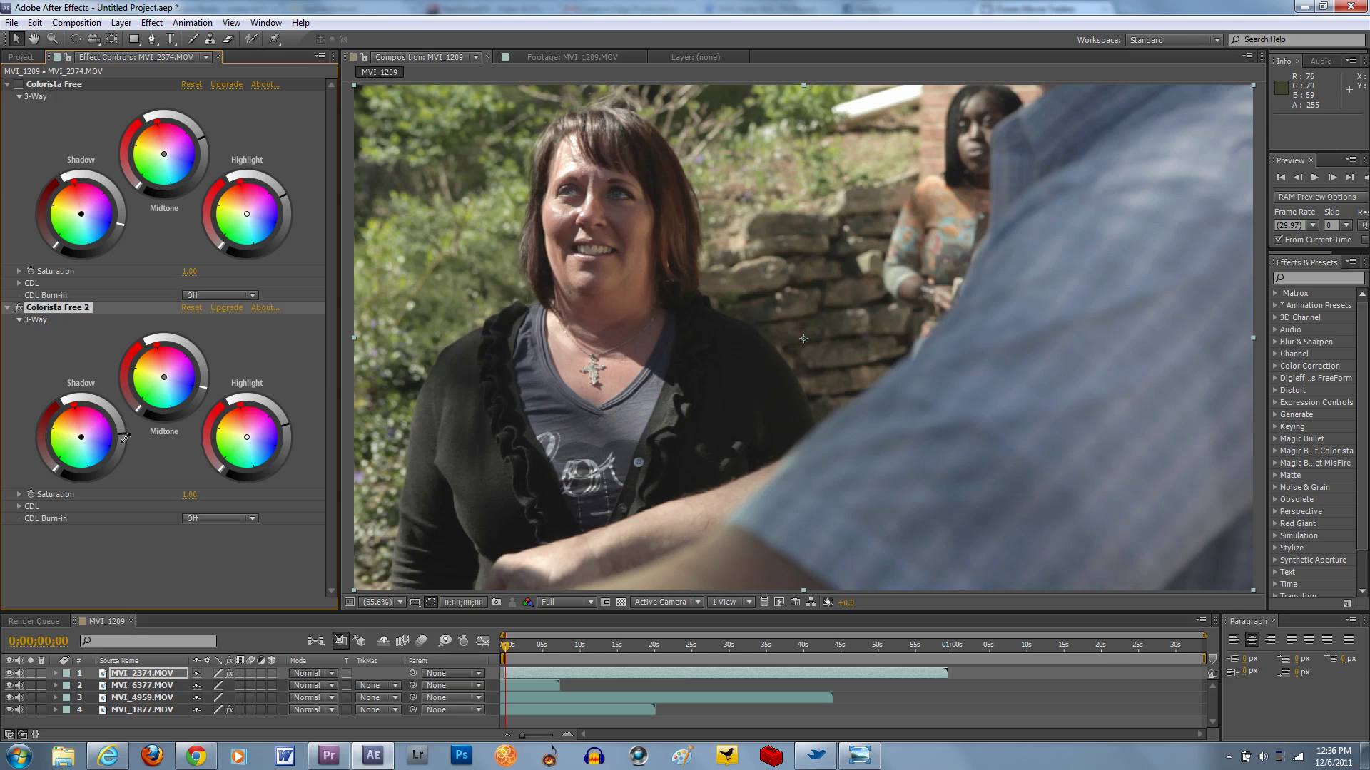
pyautogui.moveTo(125, 438); pyautogui.dragTo(130, 453)
# Toggle Colorista Free 2 and Colorista Free on and off, leaving both grades switched off
pyautogui.click(20, 309)
pyautogui.click(20, 308)
pyautogui.click(20, 309)
pyautogui.click(20, 309)
pyautogui.click(20, 309)
pyautogui.click(20, 85)
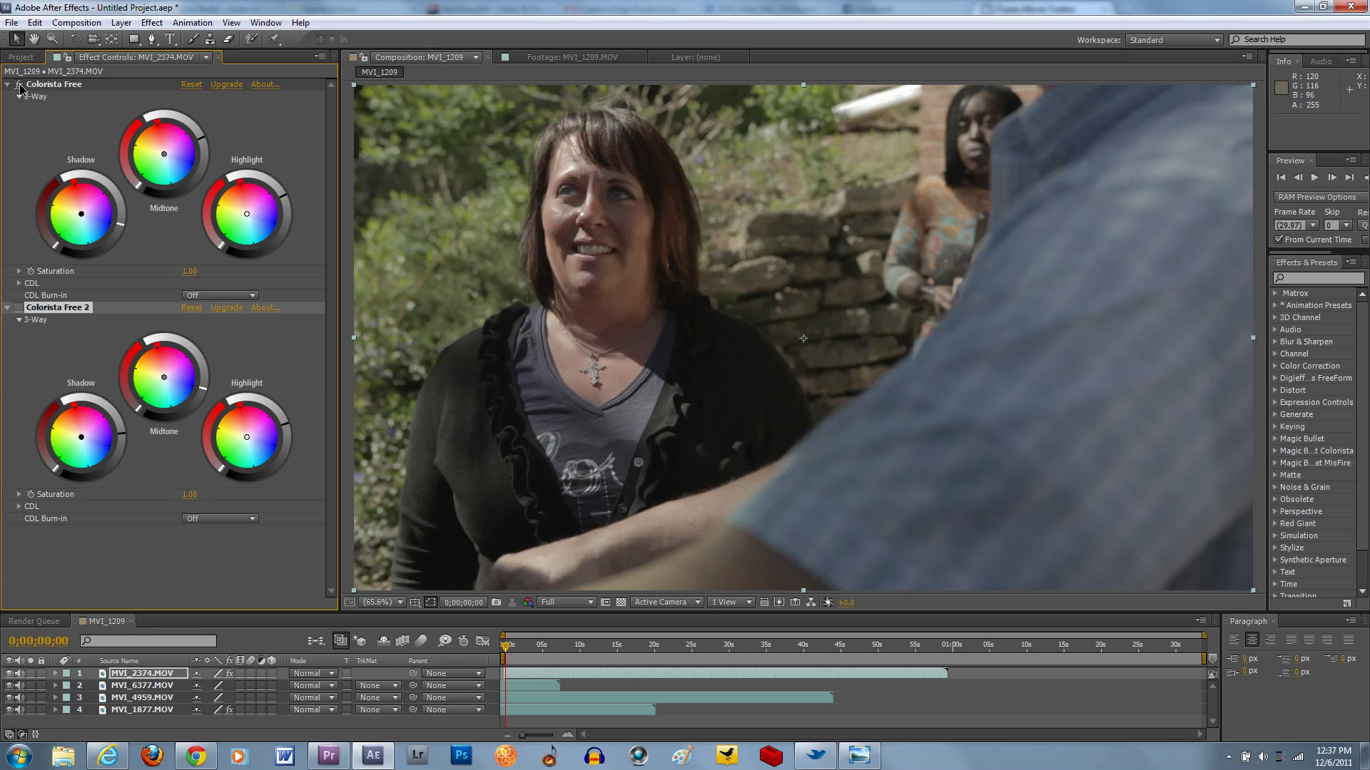
pyautogui.click(20, 85)
# Hide the outdoor clip and give MVI_6377.MOV Colorista Free with lifted shadows and brighter highlights
pyautogui.click(9, 673)
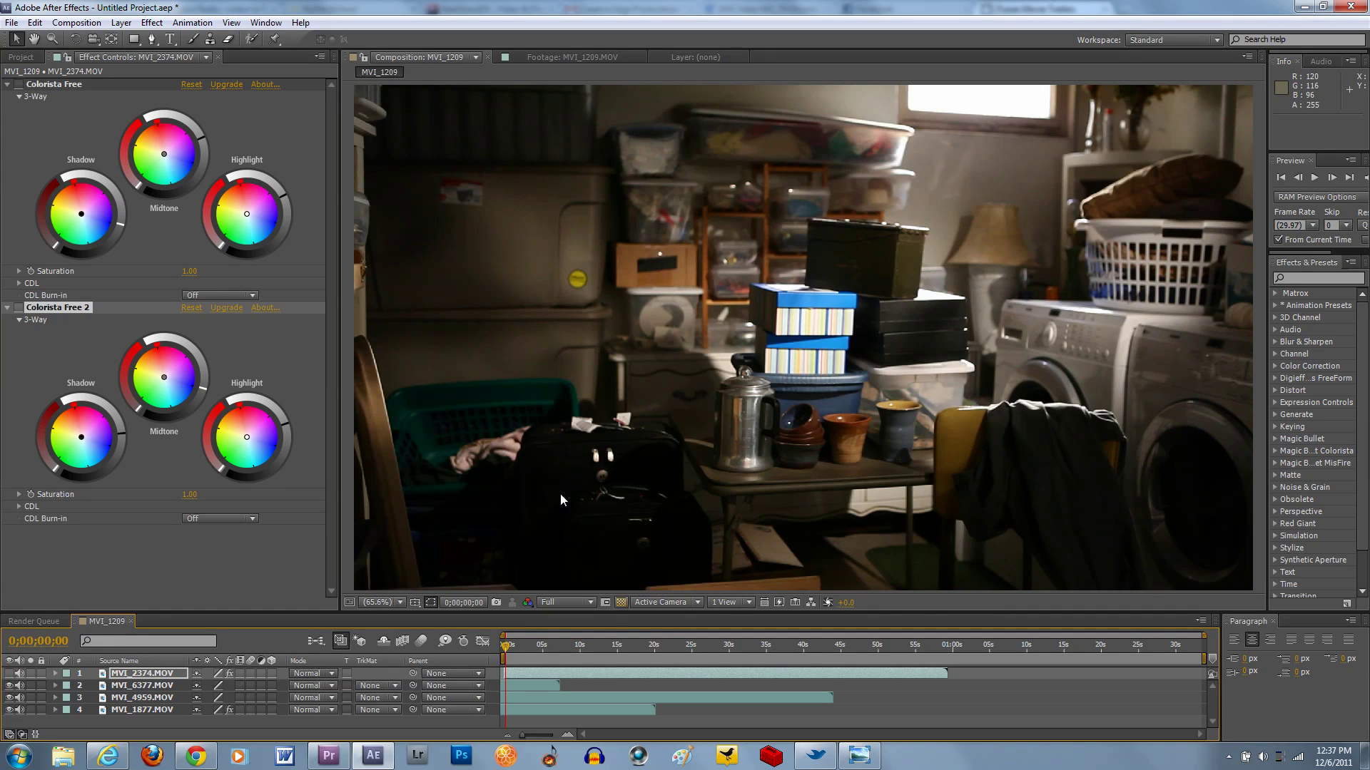
pyautogui.click(148, 685)
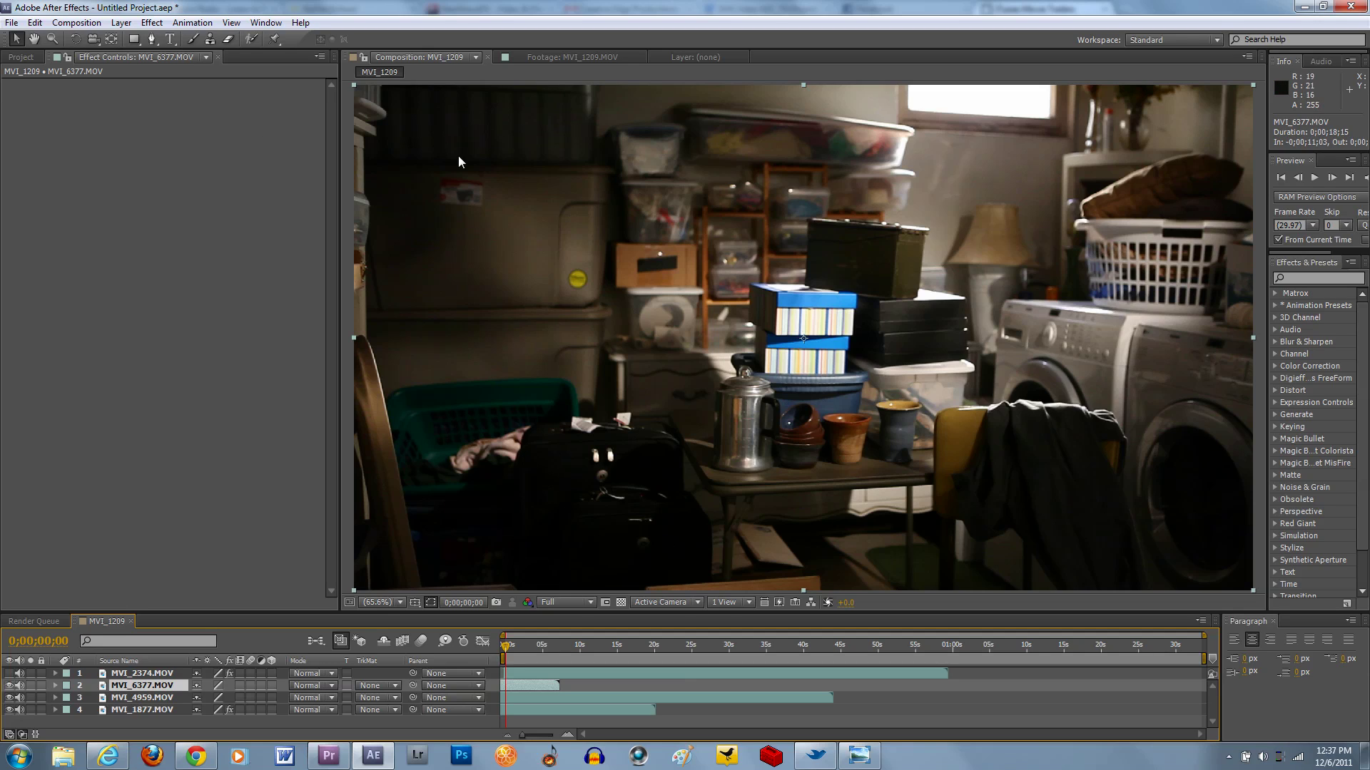
pyautogui.click(152, 22)
pyautogui.click(175, 55)
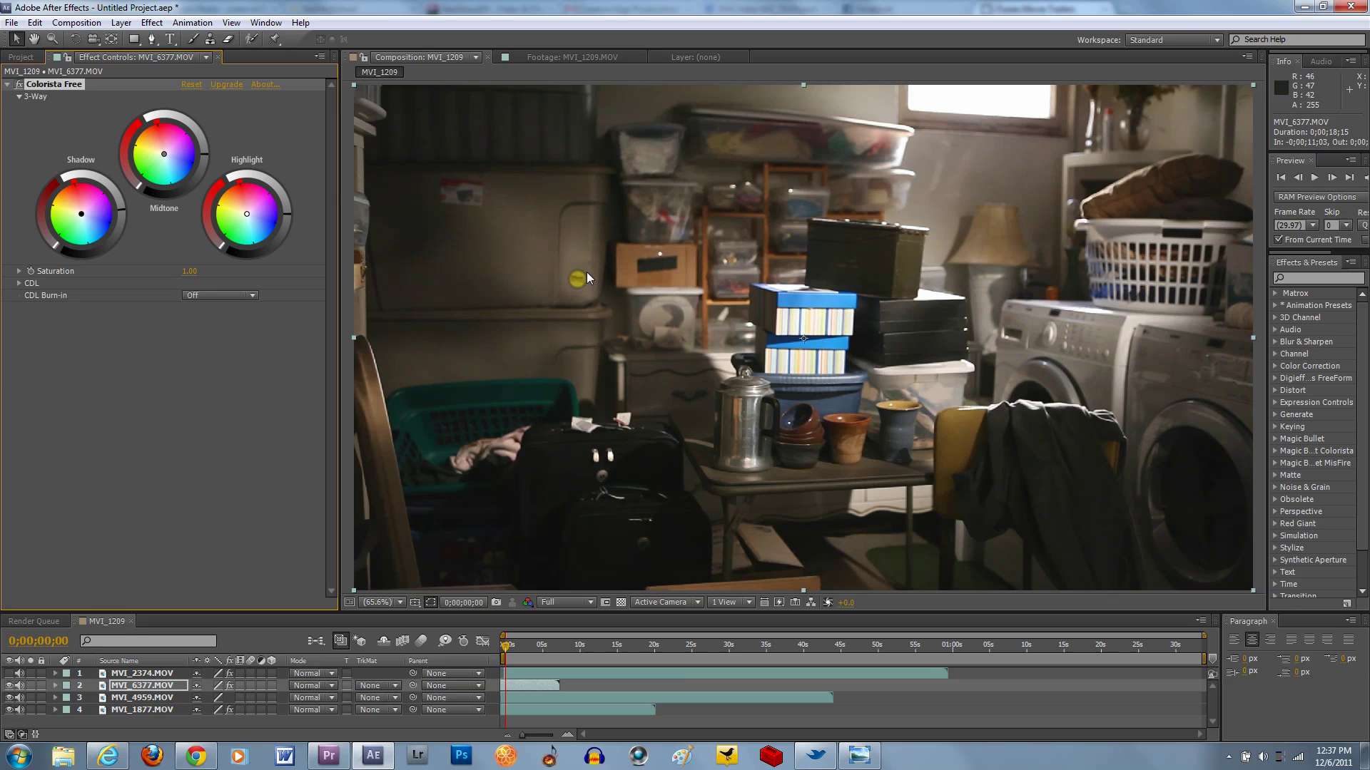
pyautogui.click(127, 208)
pyautogui.moveTo(288, 214); pyautogui.dragTo(290, 200)
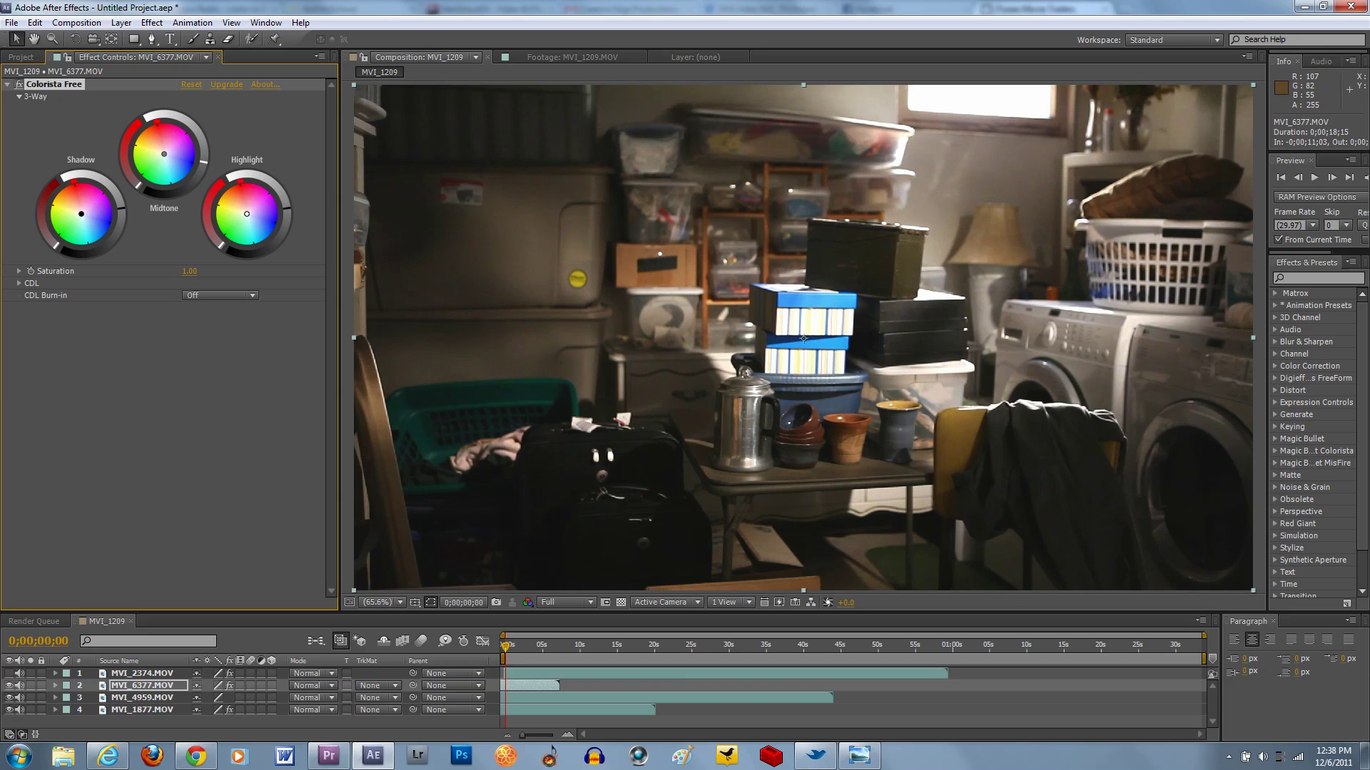
# Compare the laundry-room clip with and without its grade, then hide MVI_6377.MOV
pyautogui.click(20, 85)
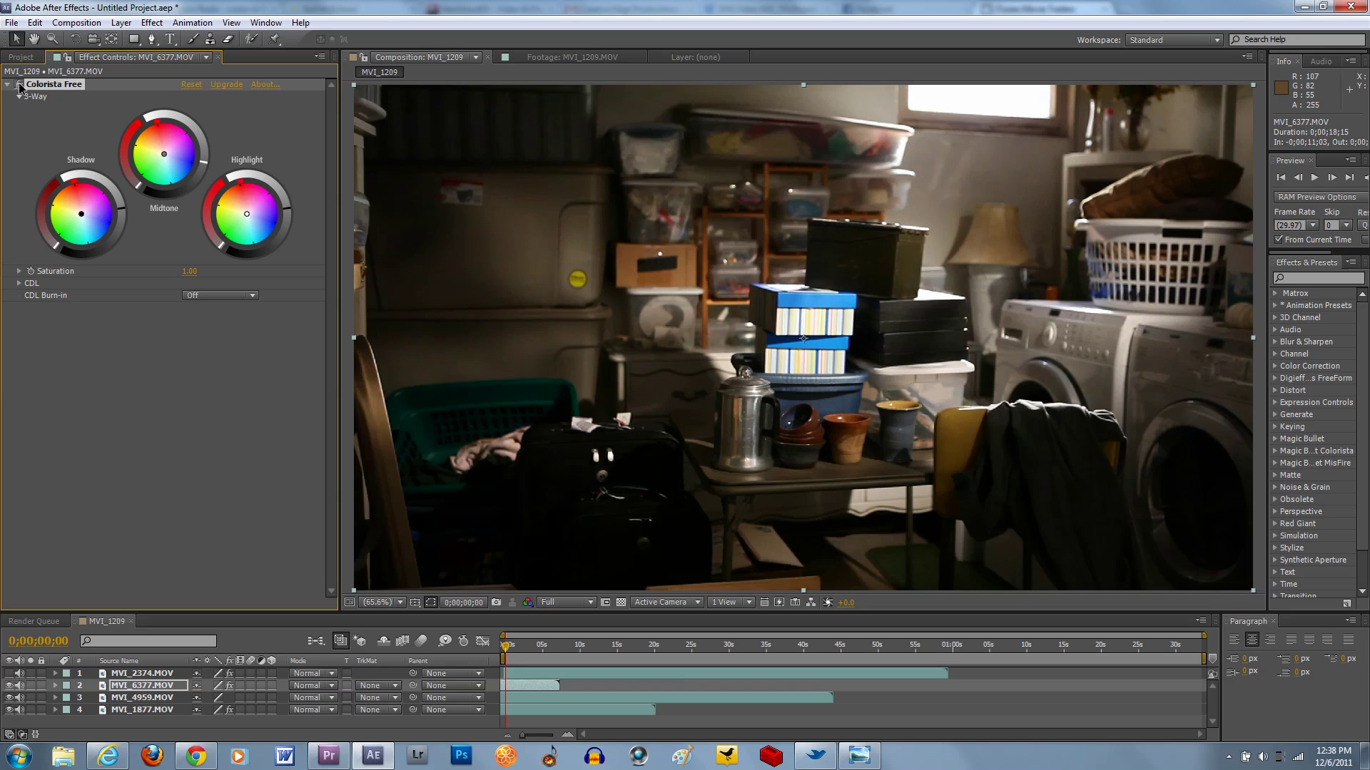
pyautogui.click(20, 85)
pyautogui.click(20, 85)
pyautogui.click(19, 85)
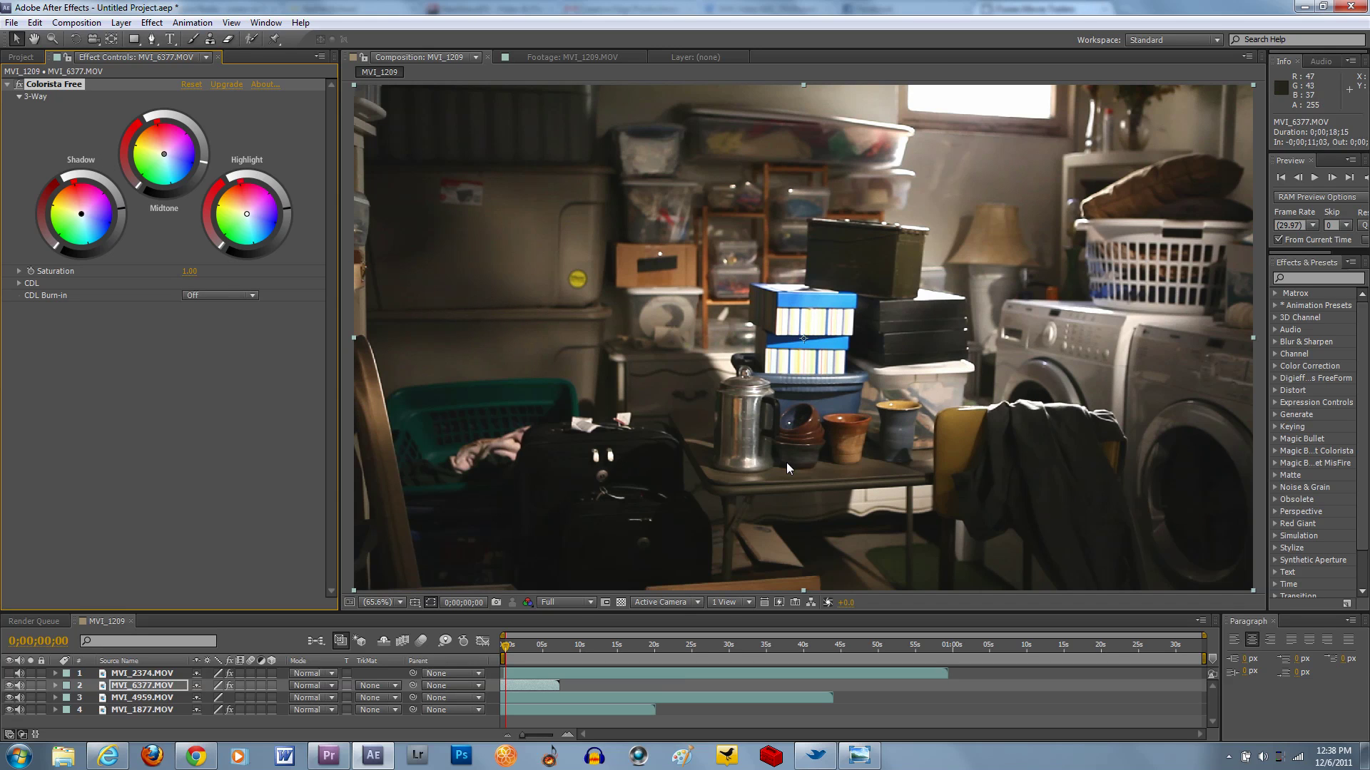
pyautogui.click(9, 685)
# Apply Colorista Free to MVI_4959.MOV: lift shadows, slightly darken midtones, brighten highlights, then compare
pyautogui.click(146, 698)
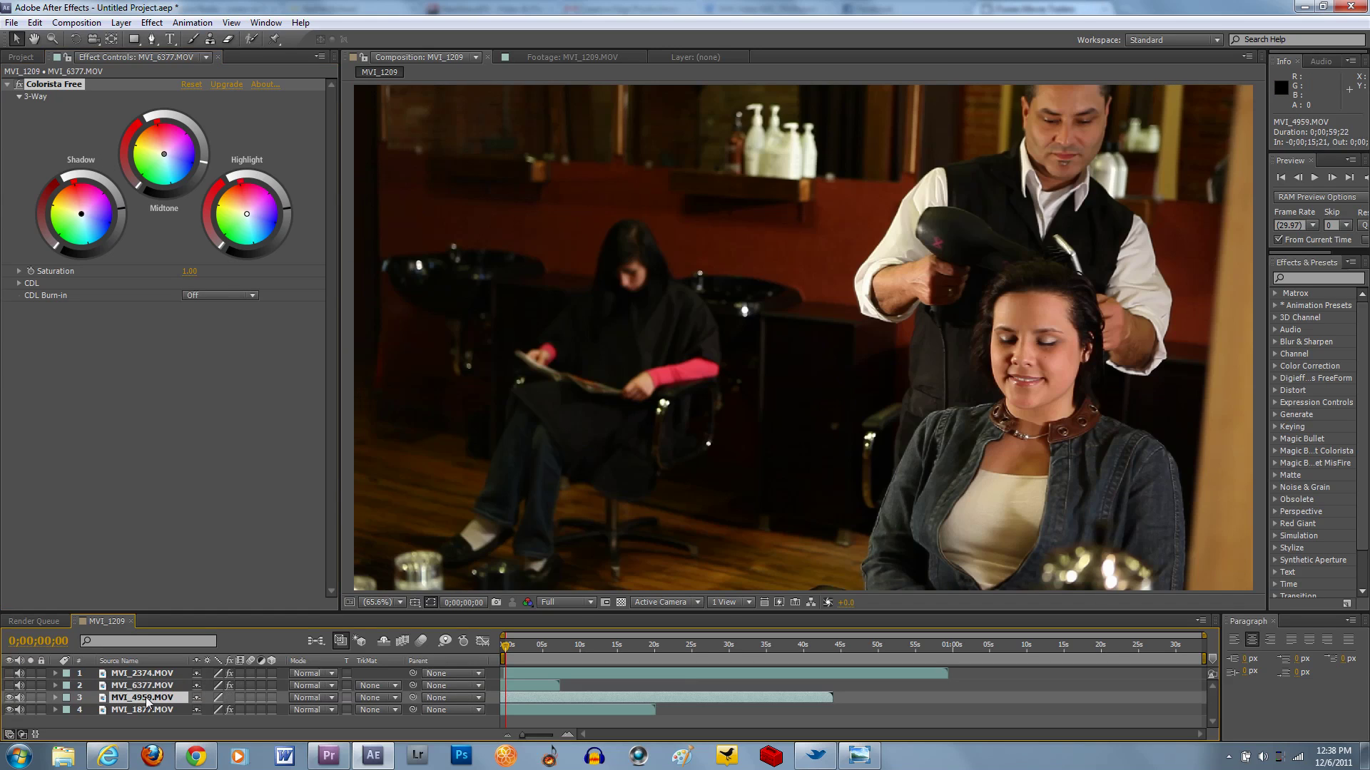
pyautogui.click(159, 25)
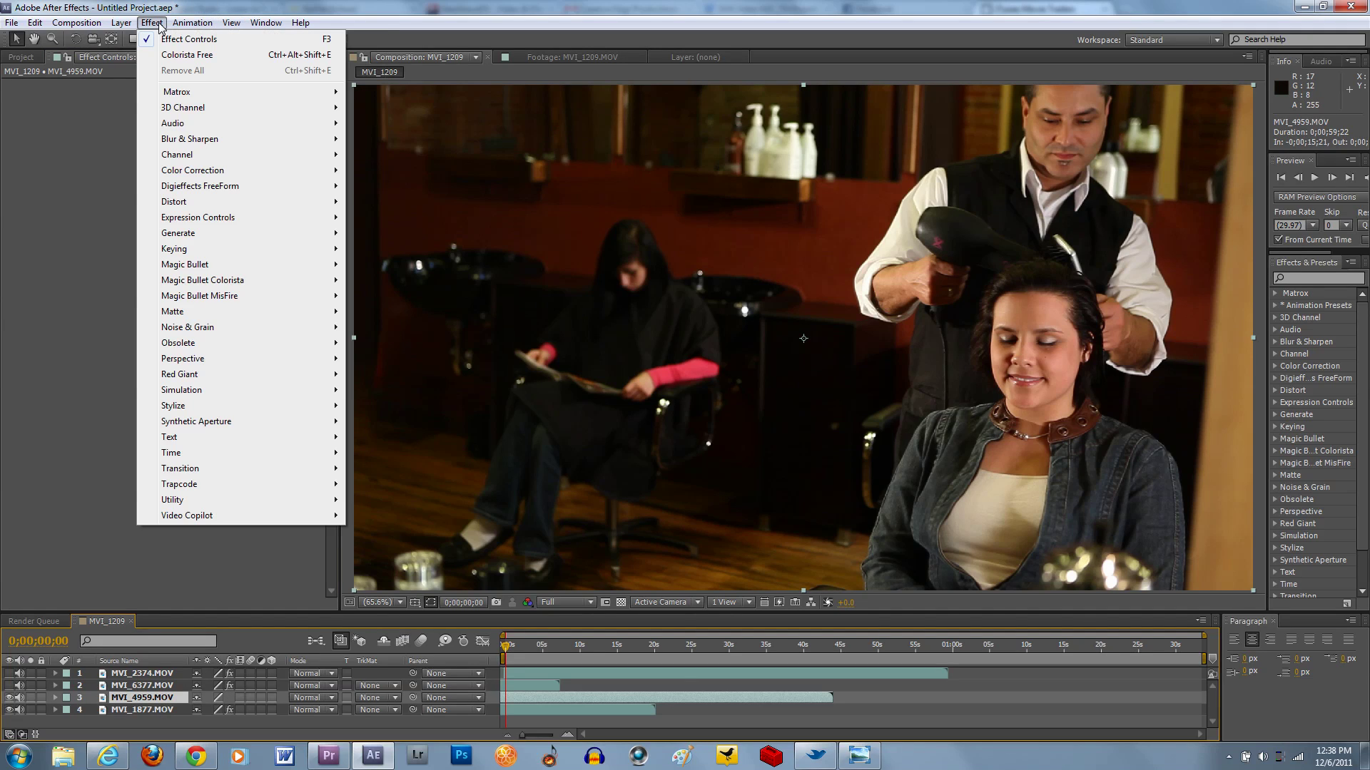
pyautogui.click(162, 54)
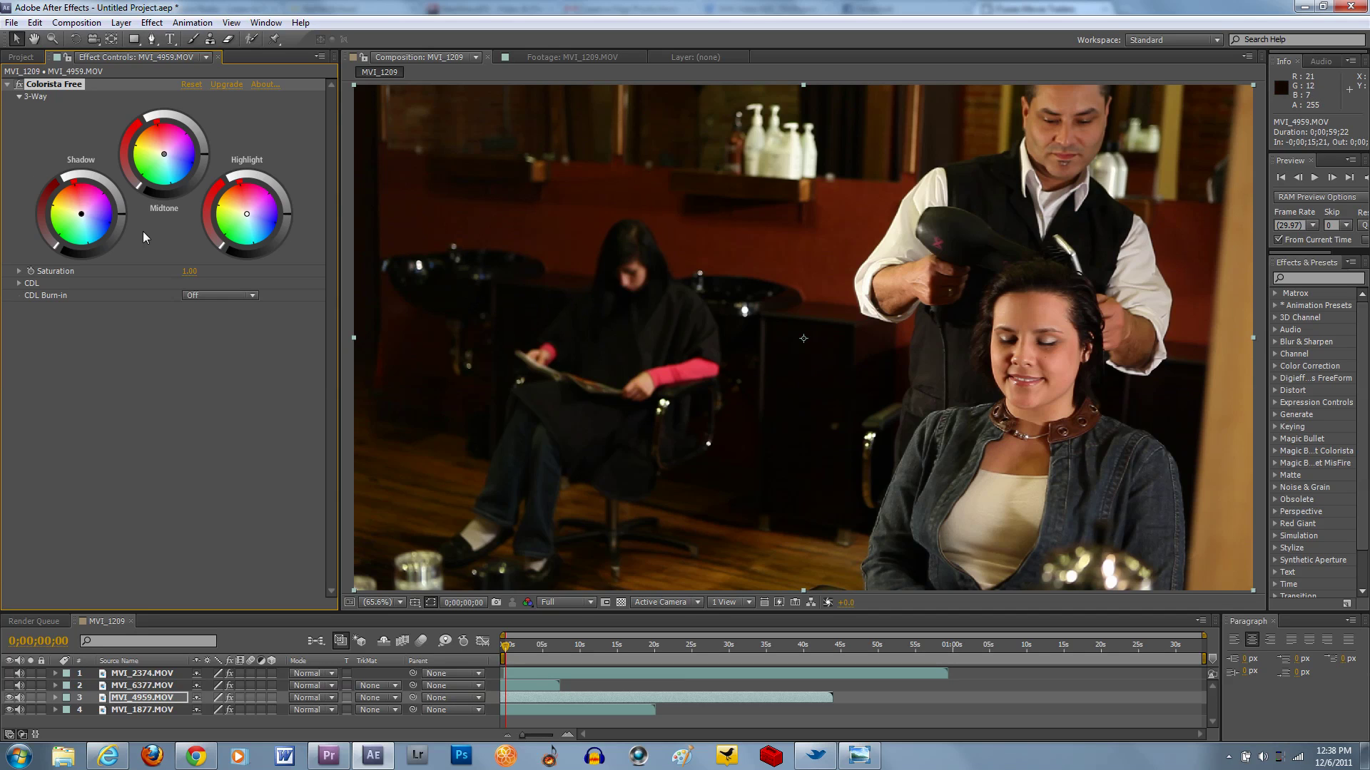
pyautogui.moveTo(122, 214); pyautogui.dragTo(123, 203)
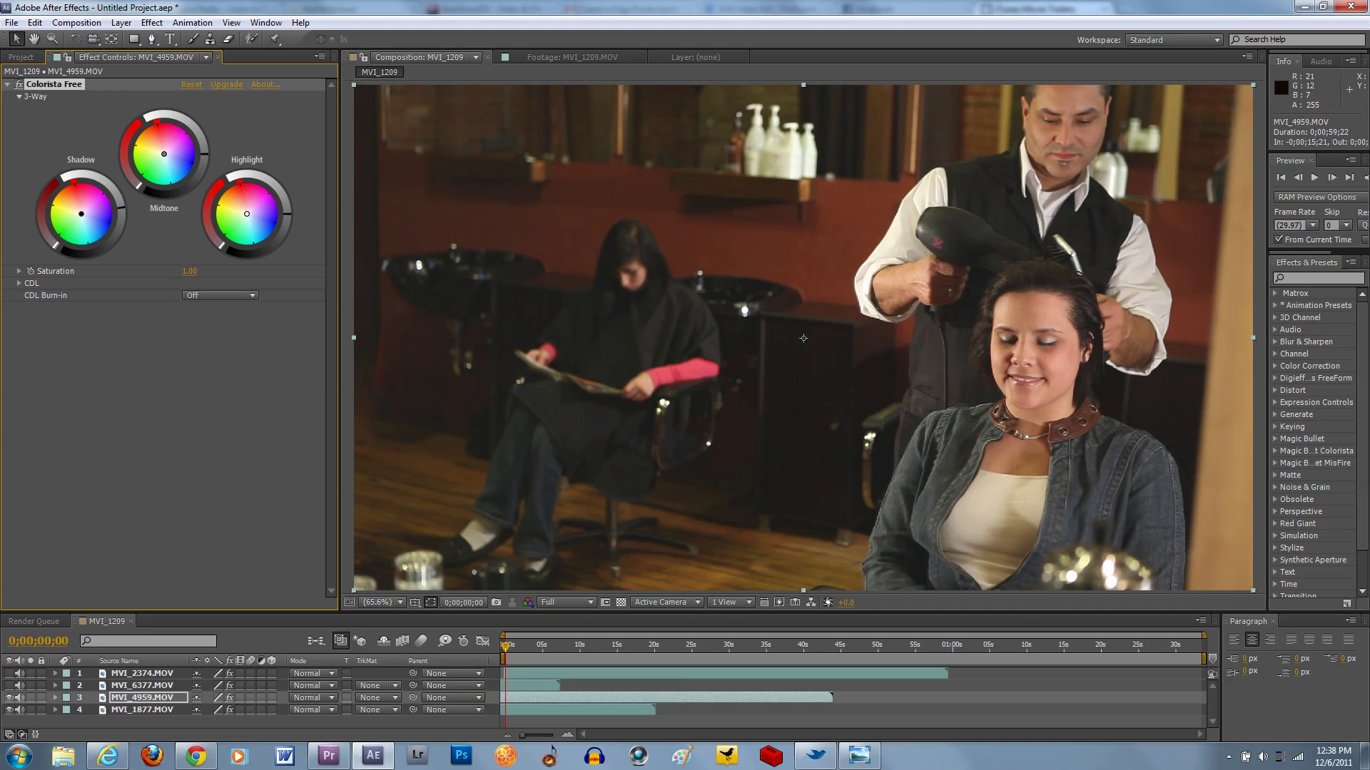
pyautogui.moveTo(208, 152); pyautogui.dragTo(205, 156)
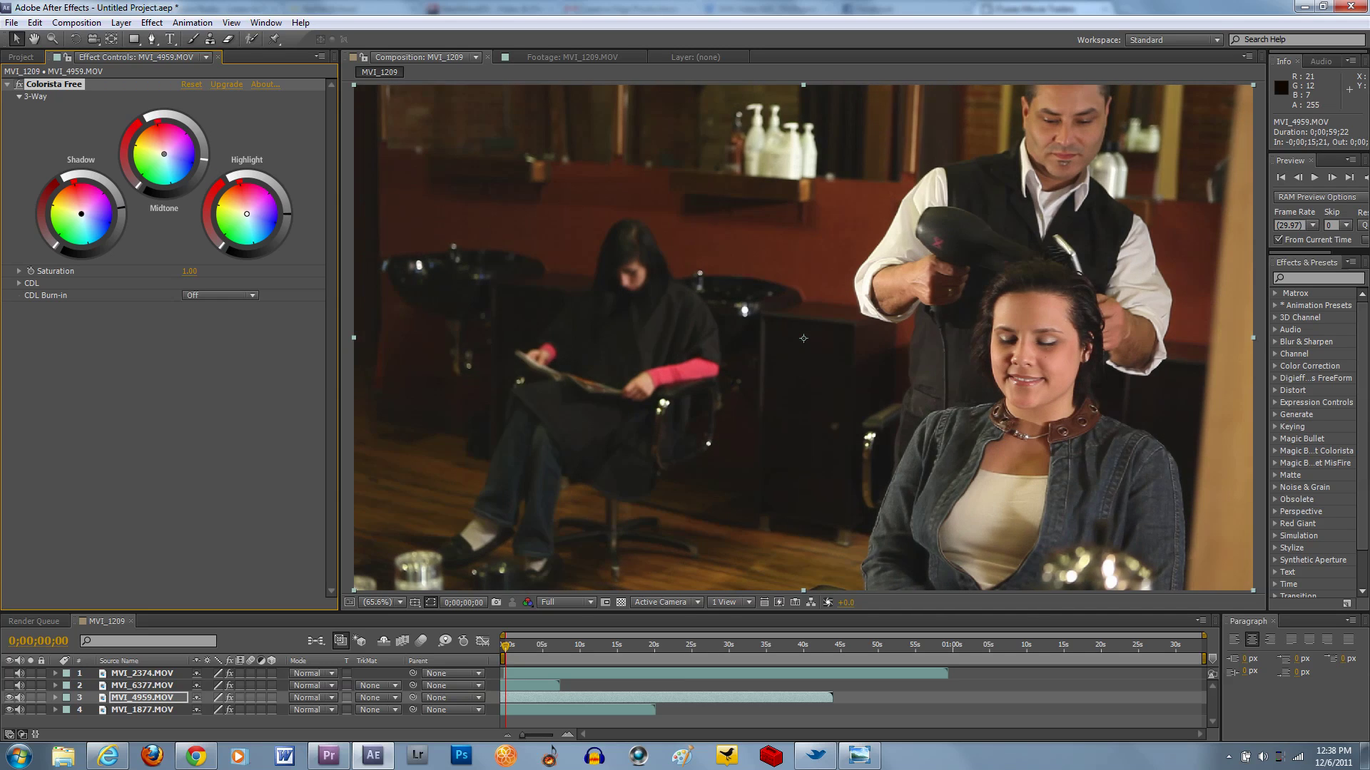
pyautogui.moveTo(279, 202); pyautogui.dragTo(287, 212)
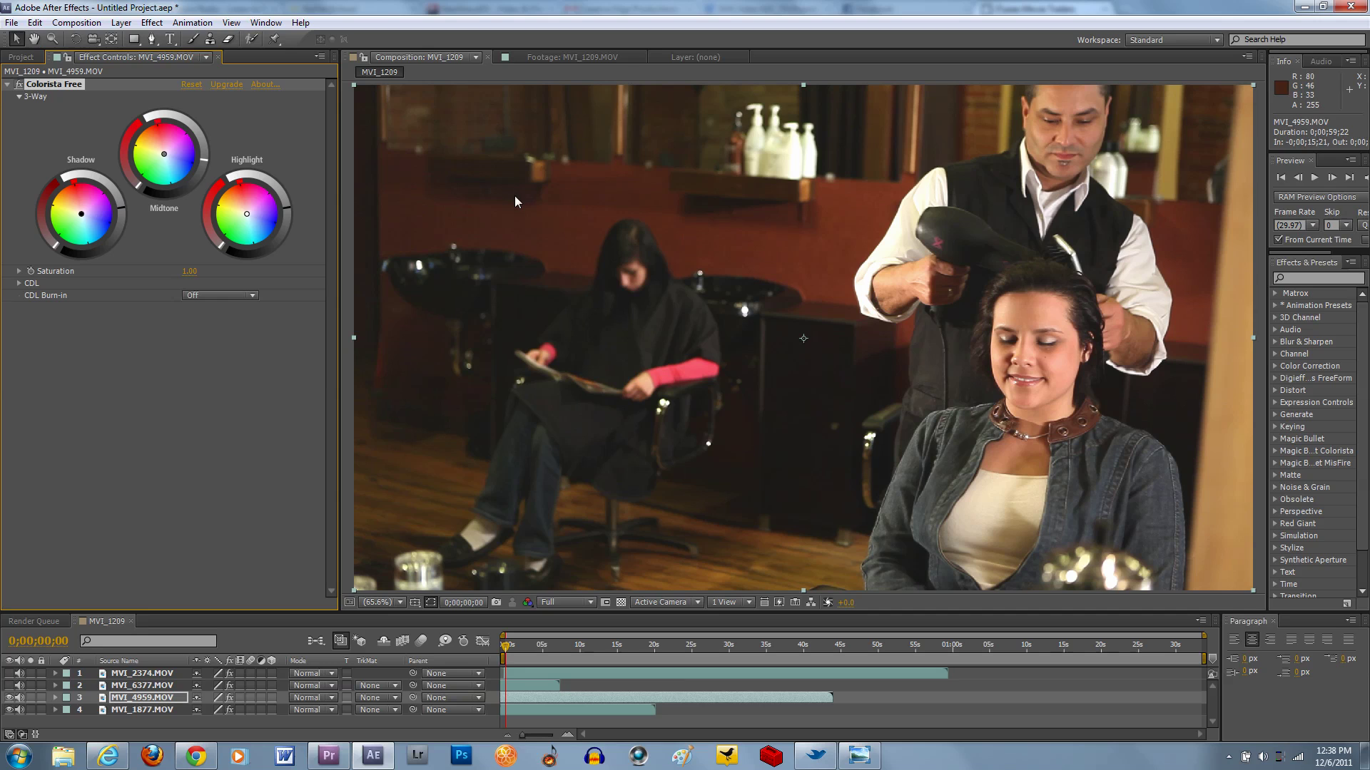
pyautogui.click(20, 85)
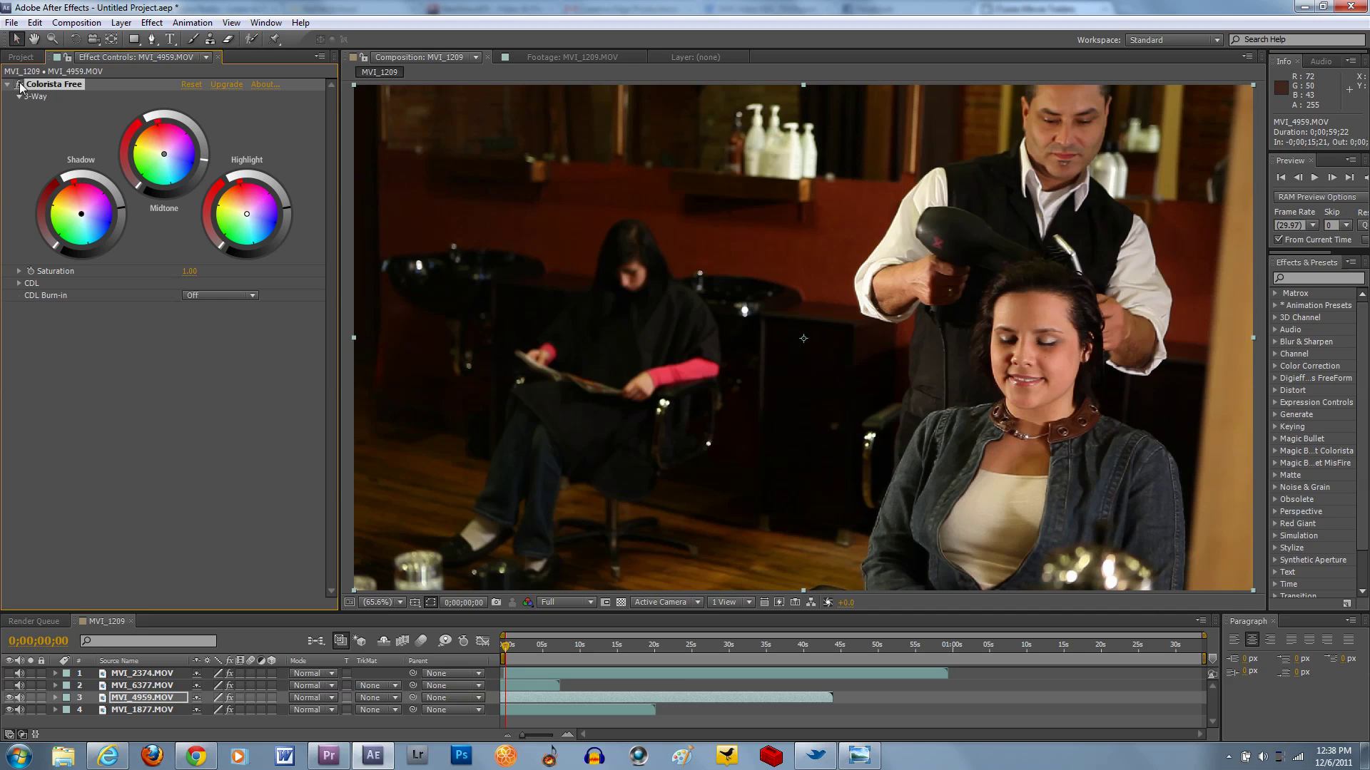
pyautogui.click(20, 85)
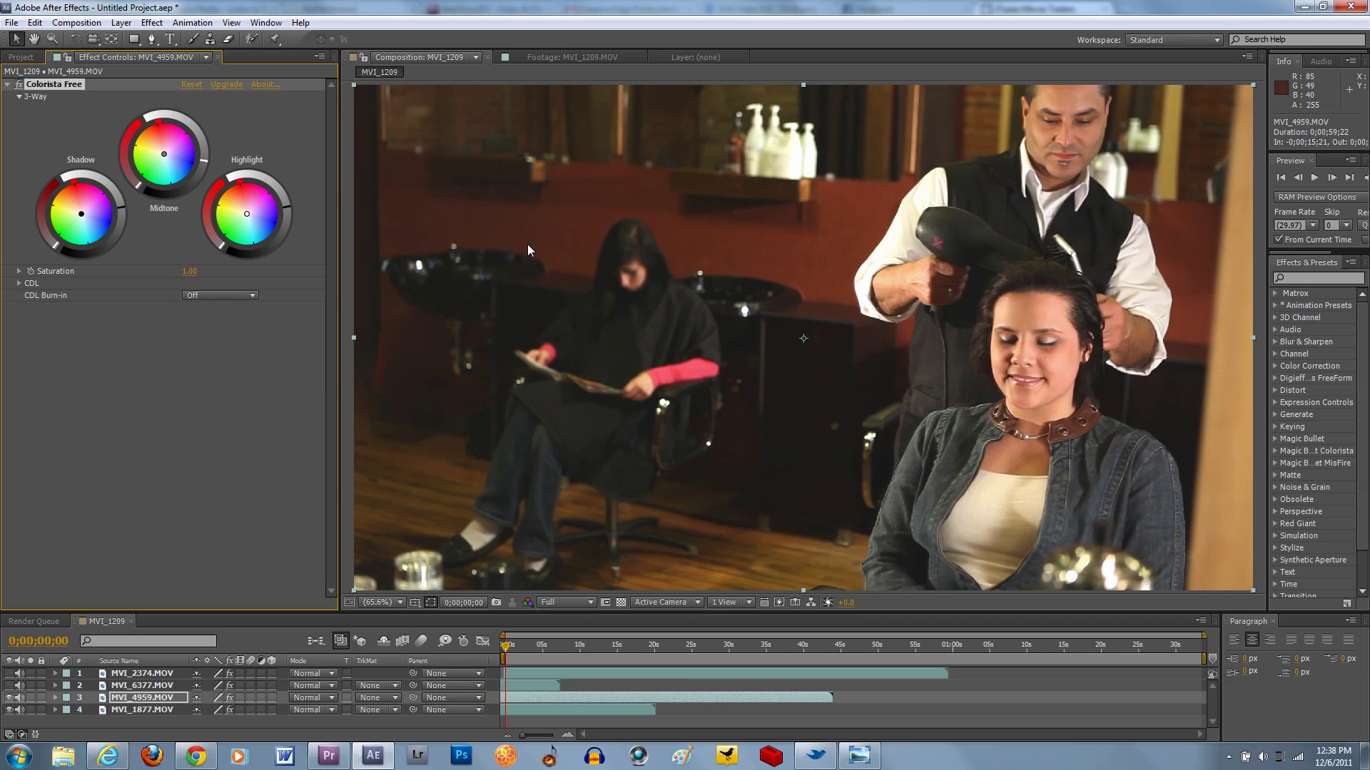
# Hide the salon clip, select closet clip MVI_1877.MOV and switch on its Colorista Free 2 grade
pyautogui.click(8, 697)
pyautogui.click(132, 712)
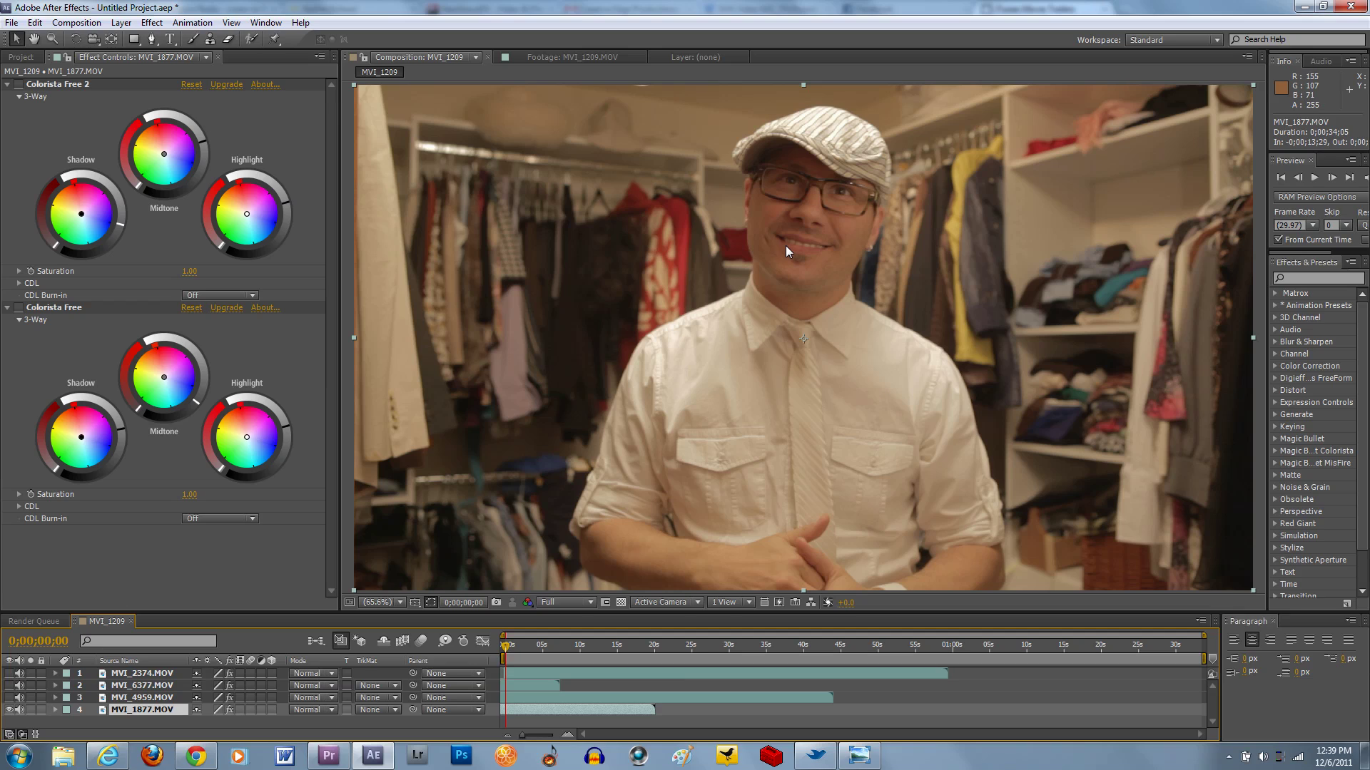
pyautogui.click(19, 85)
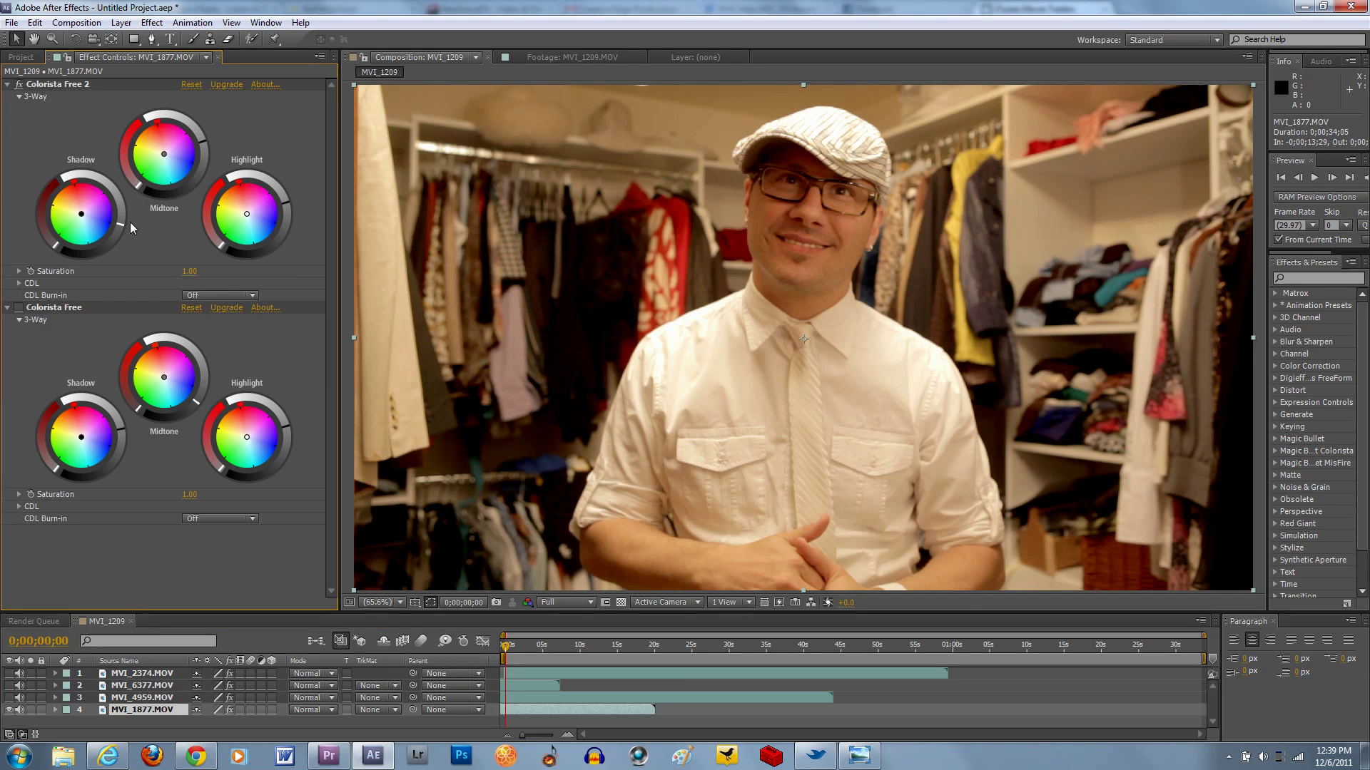
pyautogui.click(120, 228)
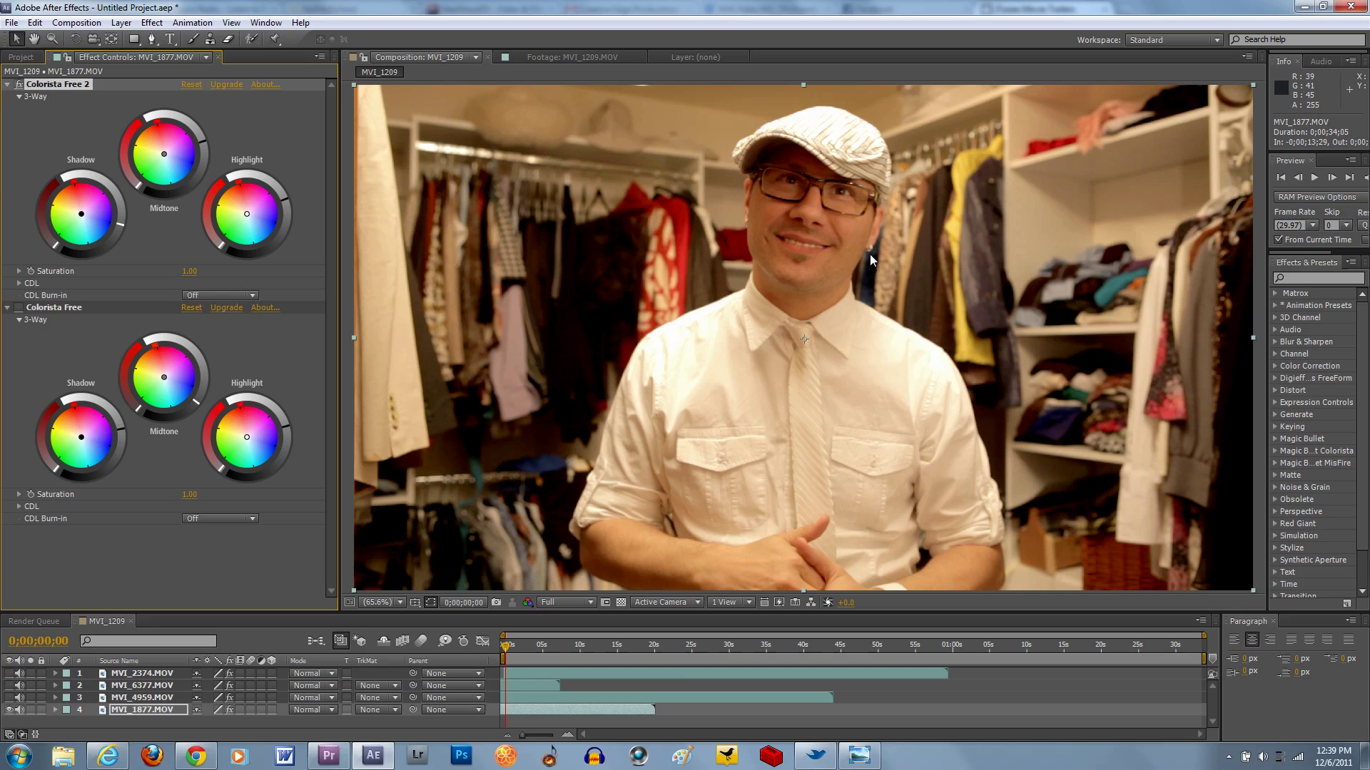
# Turn off Colorista Free 2, then compare the closet clip with and without the original grade, leaving it on
pyautogui.click(20, 85)
pyautogui.click(19, 308)
pyautogui.click(121, 436)
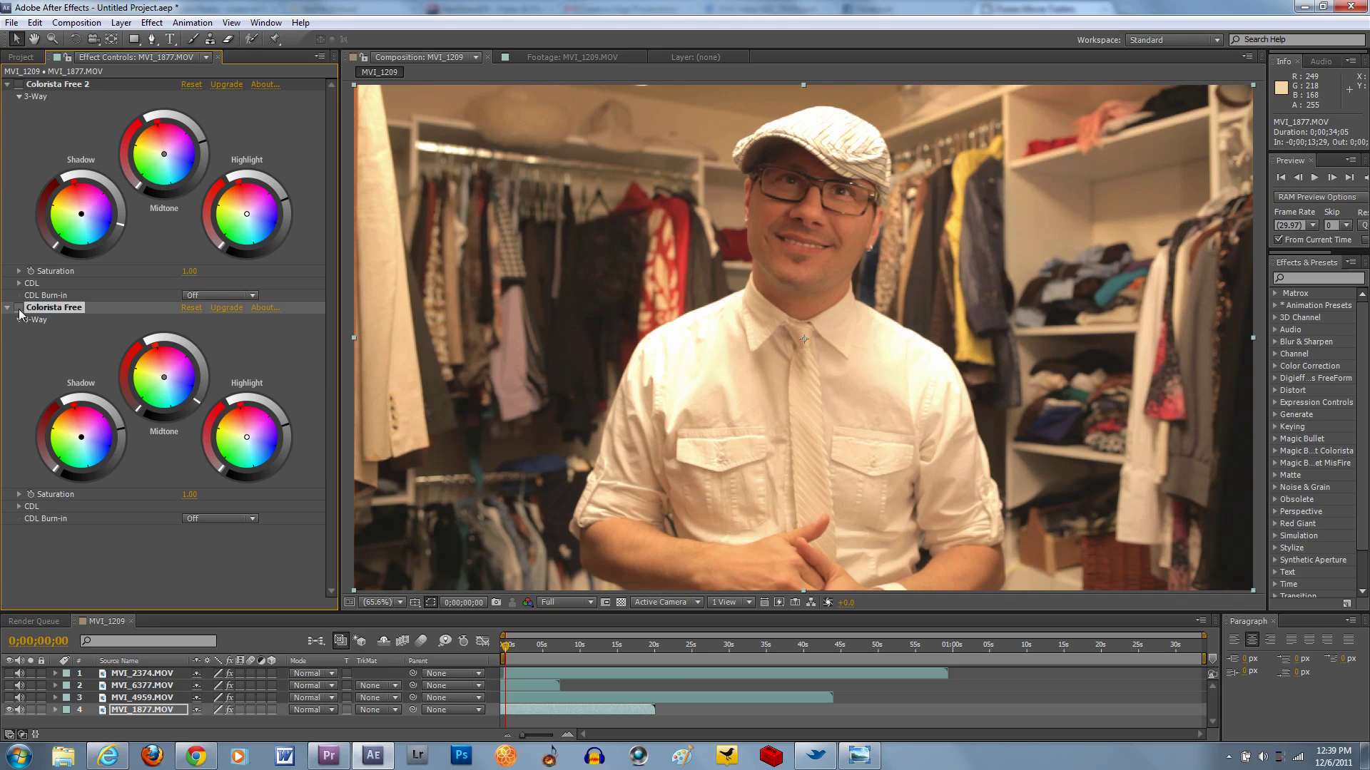
pyautogui.click(20, 308)
pyautogui.click(20, 309)
pyautogui.click(19, 308)
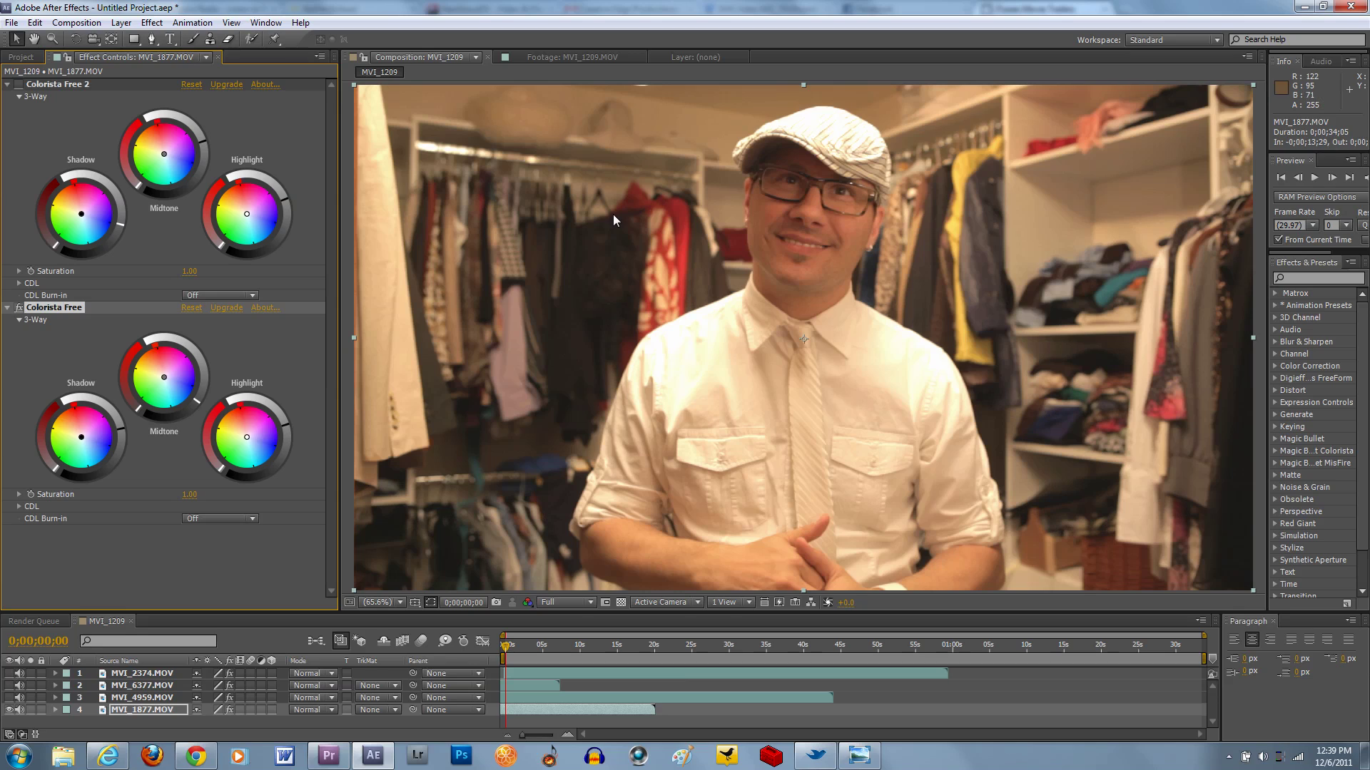